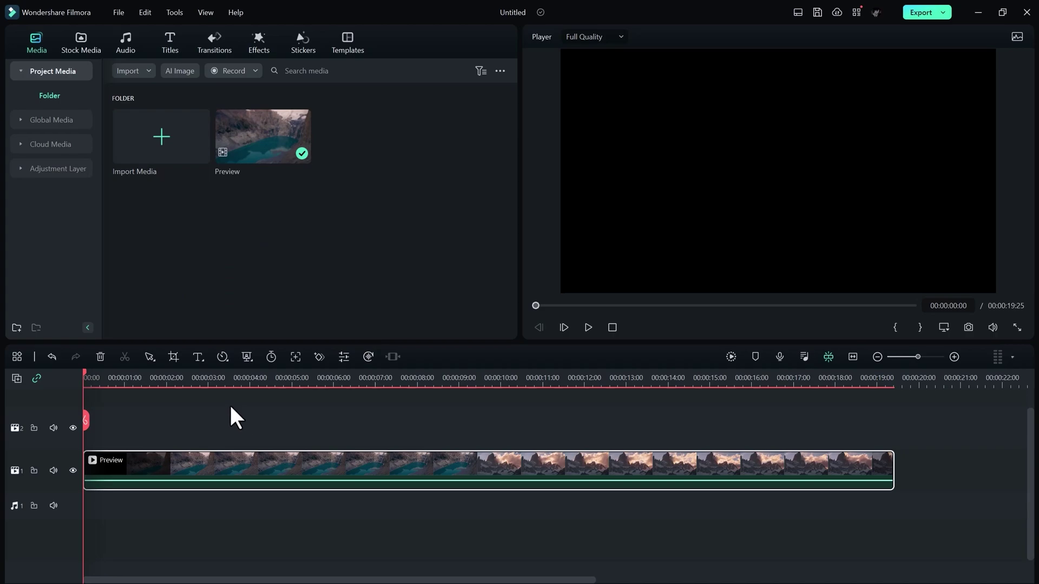
Step: Move the playhead to about 00:00:02 in the landscape clip
left_click_drag(85, 375, 165, 401)
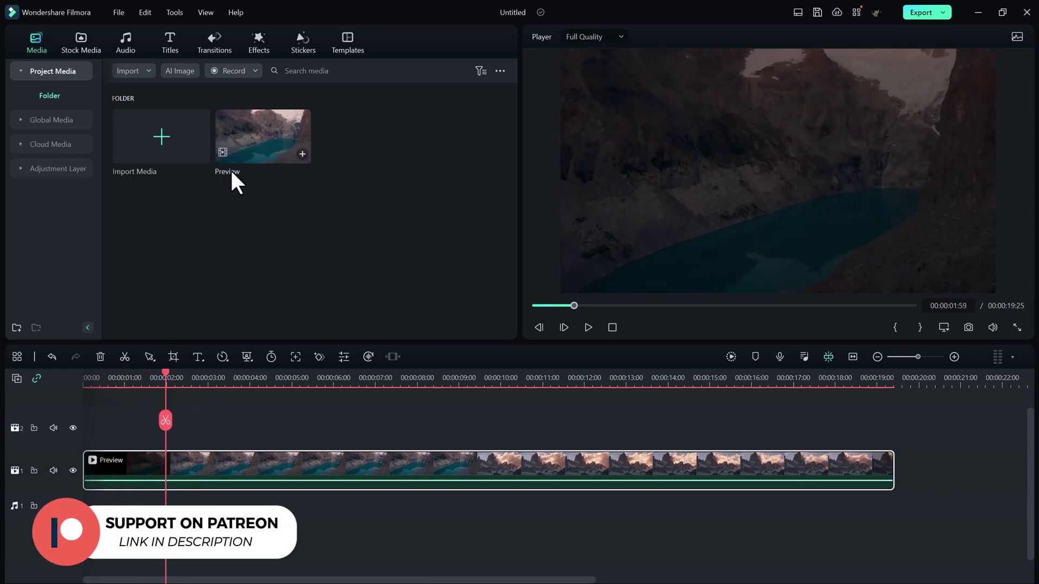
Step: Place a Default Title on track 2 above the clip and trim its end slightly
left_click(171, 39)
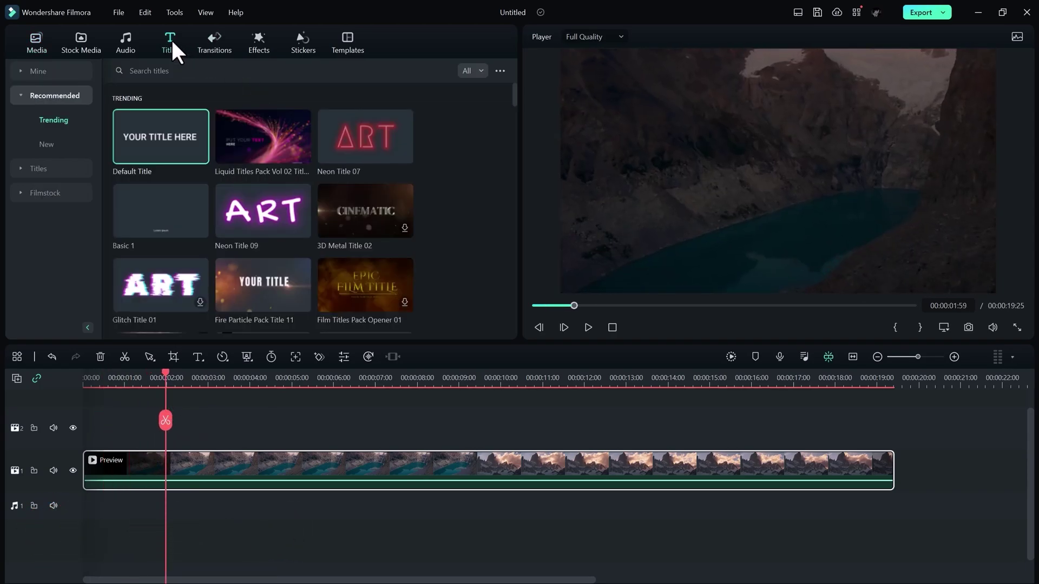
left_click_drag(148, 138, 209, 436)
mouse_move(386, 423)
left_mouse_down()
mouse_move(374, 420)
mouse_move(389, 421)
left_mouse_up()
Step: Change the title text to CINEMATIC in Montserrat Light at size 55
left_click_drag(167, 372, 195, 372)
double_click(788, 171)
type("CINEMATIC")
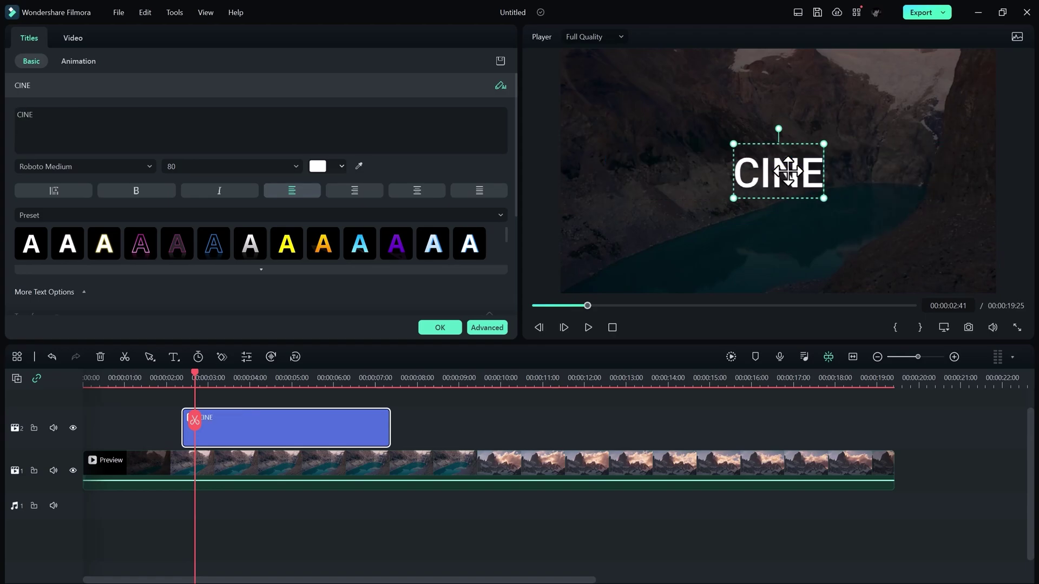
left_click(77, 166)
type("mon")
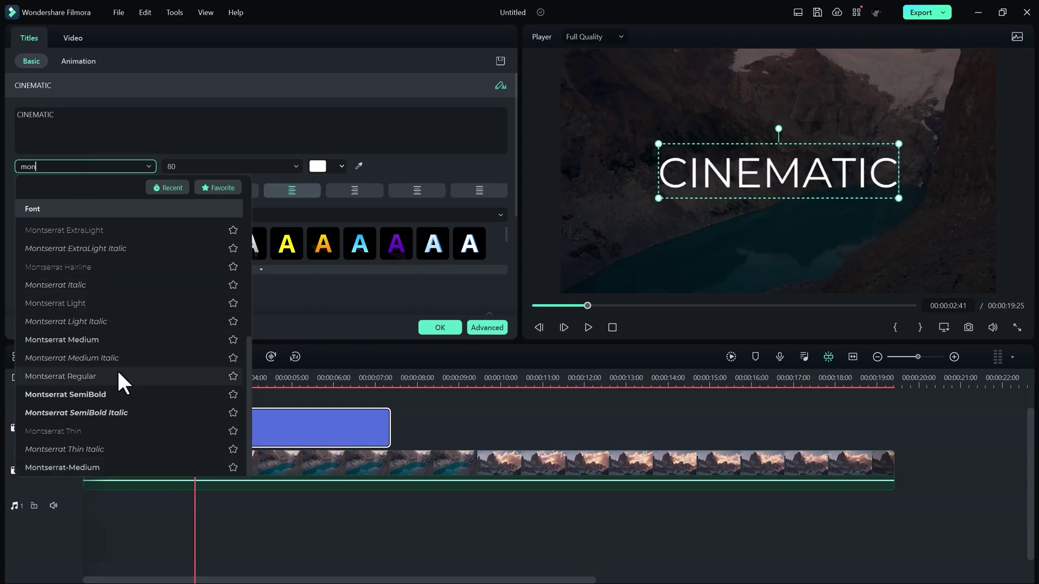
left_click(114, 302)
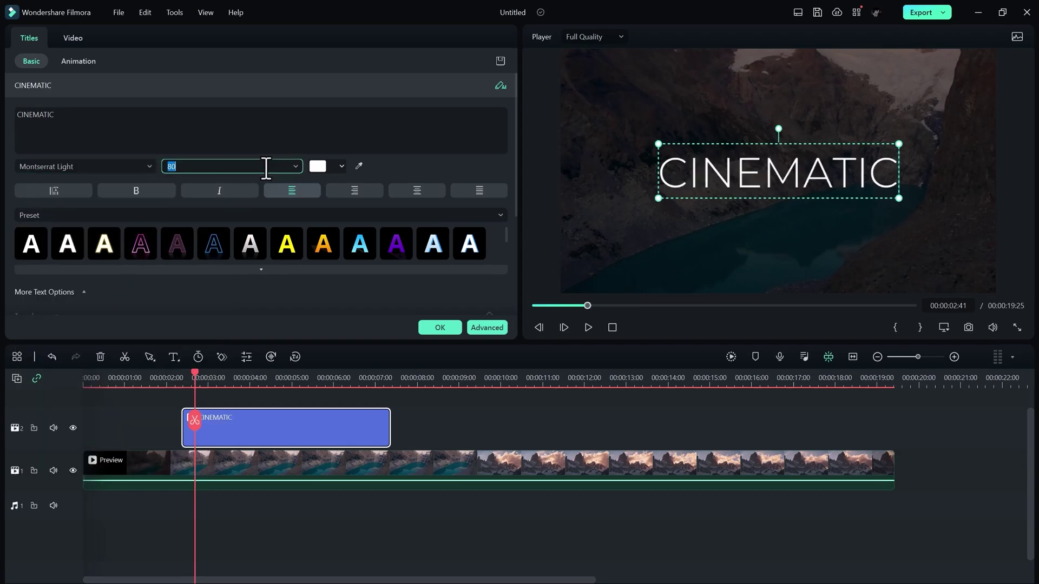
type("55")
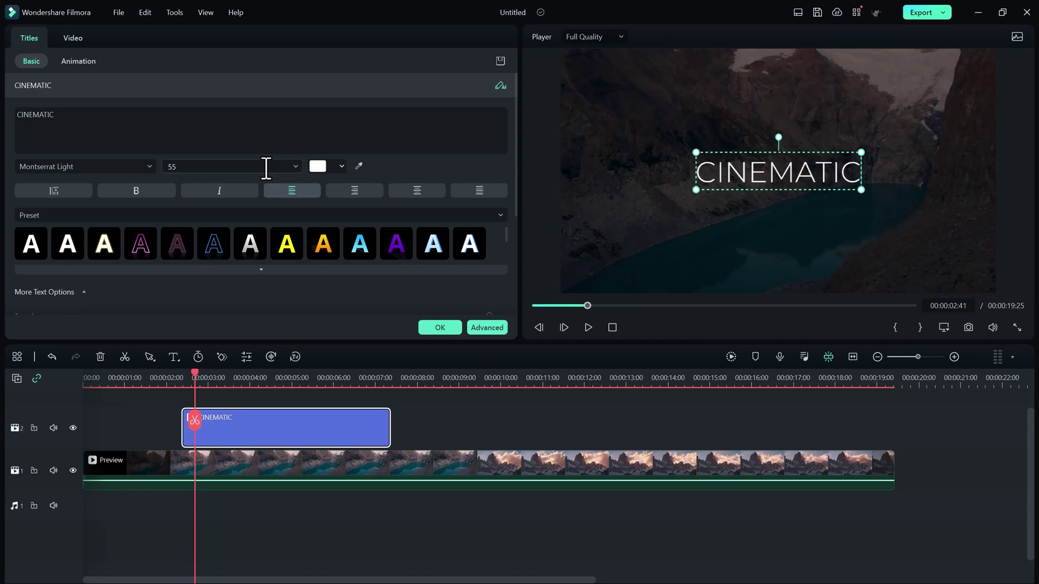
Step: Set the CINEMATIC title's character spacing to 10 in the Advanced editor
left_click(487, 328)
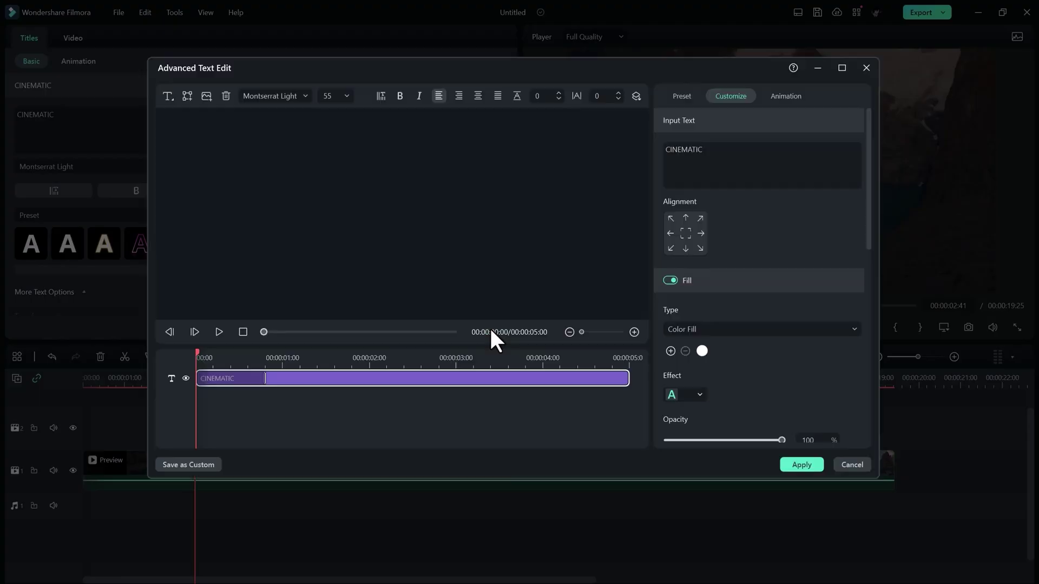
left_click(608, 92)
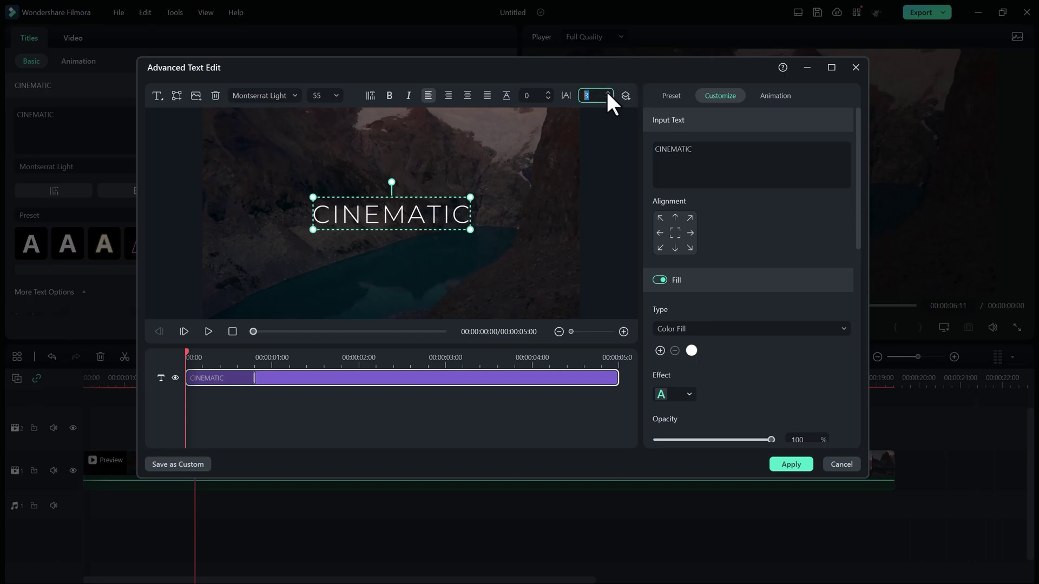
type("0")
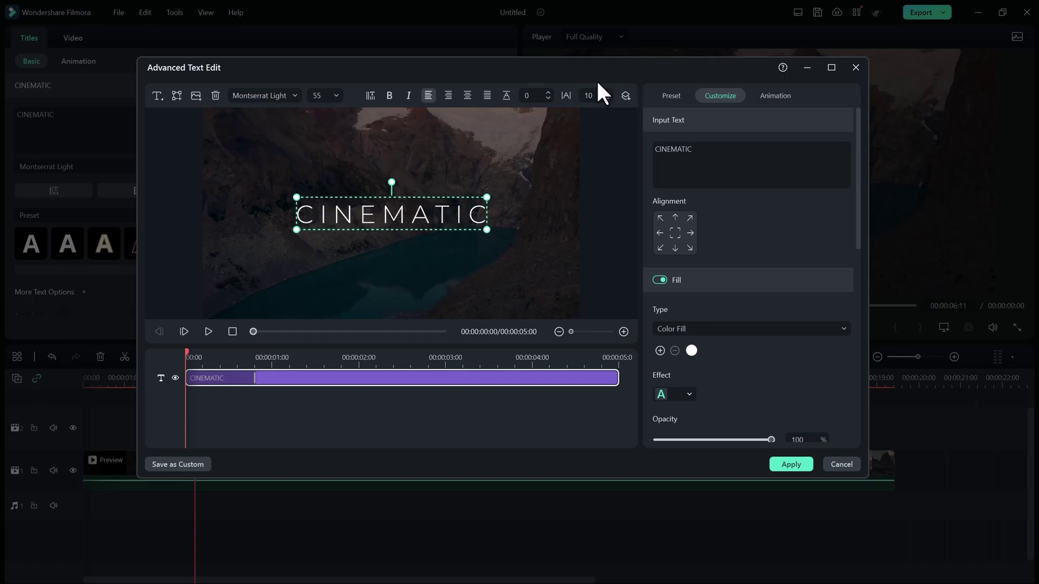
Step: Apply the Random 2 animation with a longer entrance and no exit, then apply the changes
left_click(783, 95)
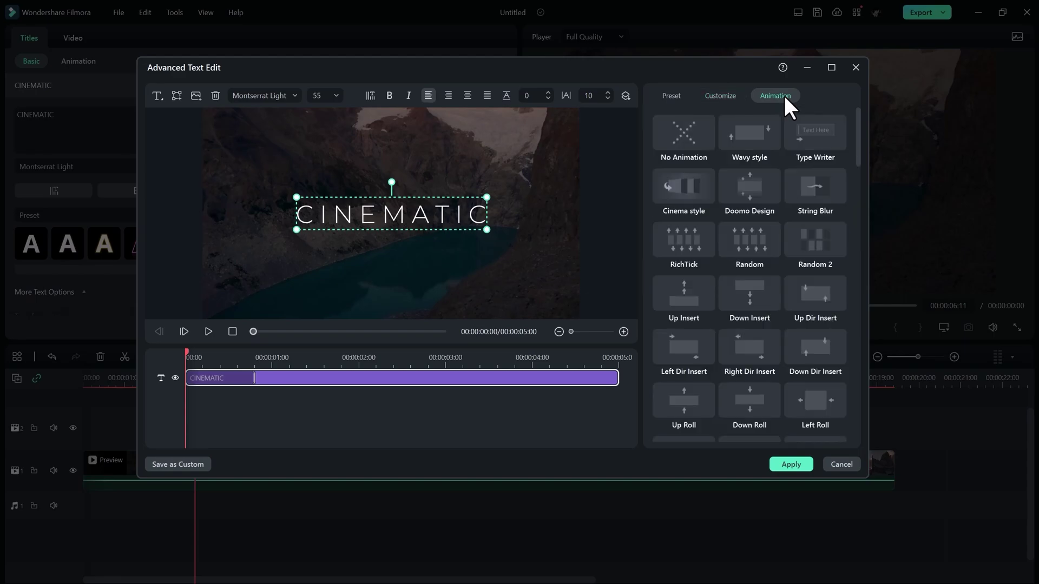
left_click(833, 242)
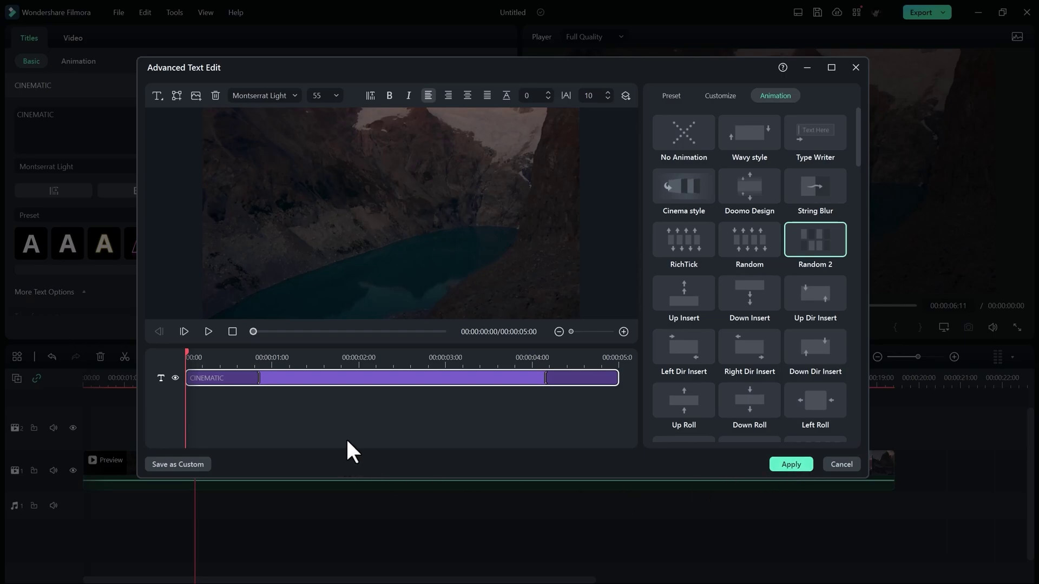
left_click_drag(258, 377, 242, 376)
left_click_drag(547, 377, 618, 377)
left_click_drag(187, 349, 582, 367)
left_click_drag(502, 381, 187, 378)
left_click(790, 465)
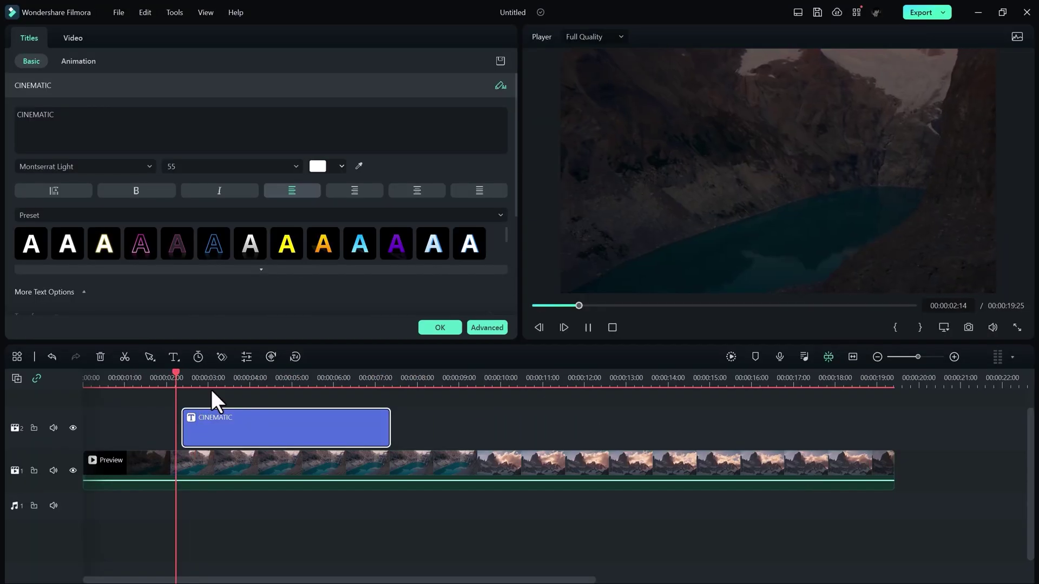
Step: Add a starting scale keyframe of 66% to the CINEMATIC title
key("space")
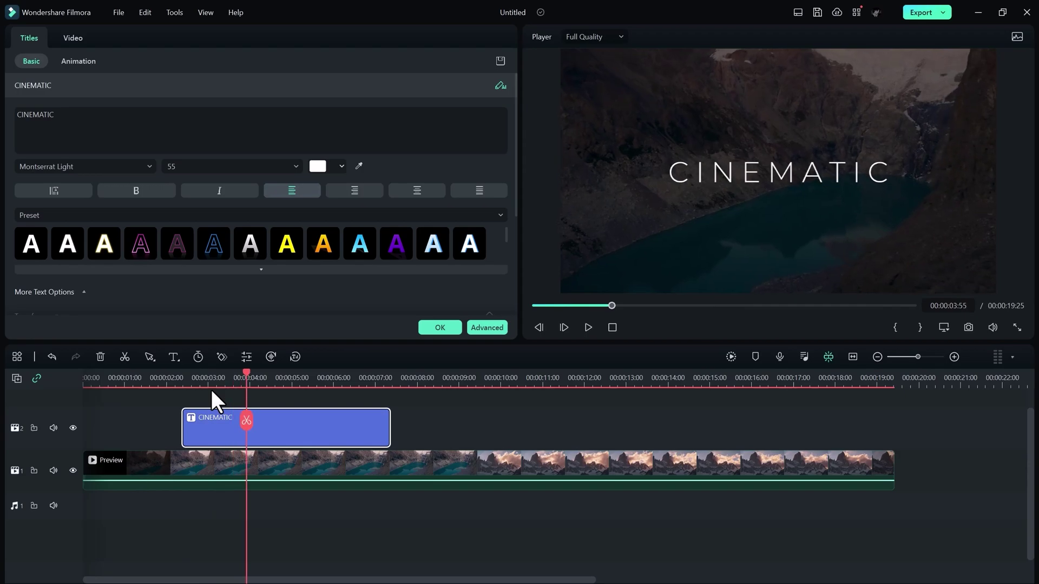
scroll(511, 137, "down", 5)
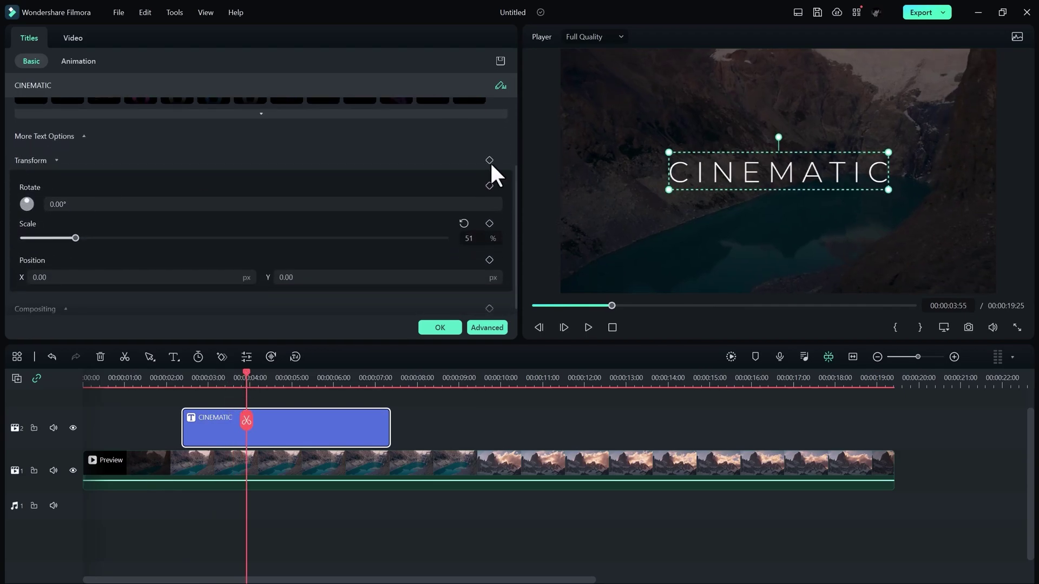
left_click(489, 160)
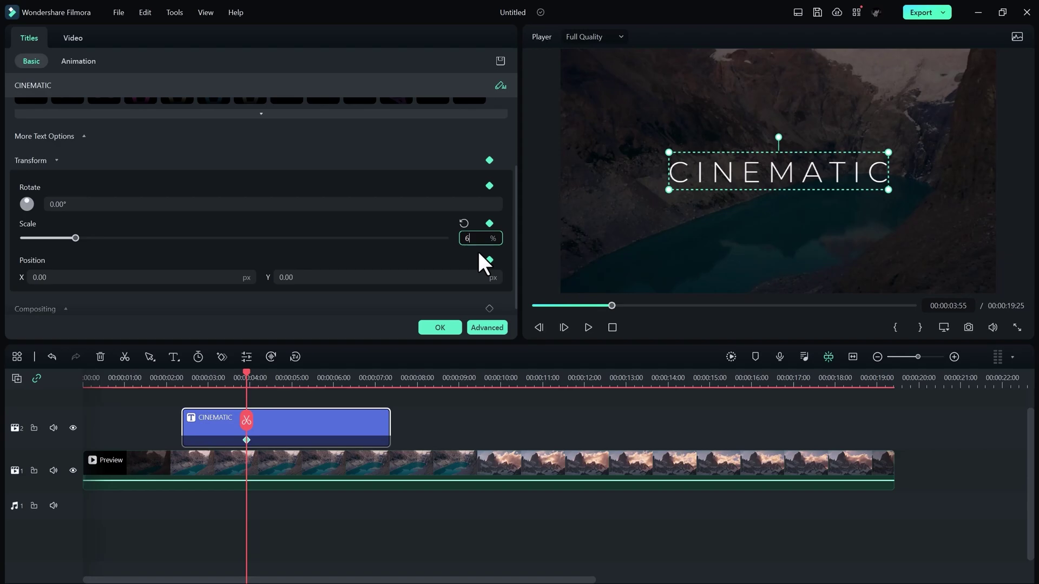
key("Return")
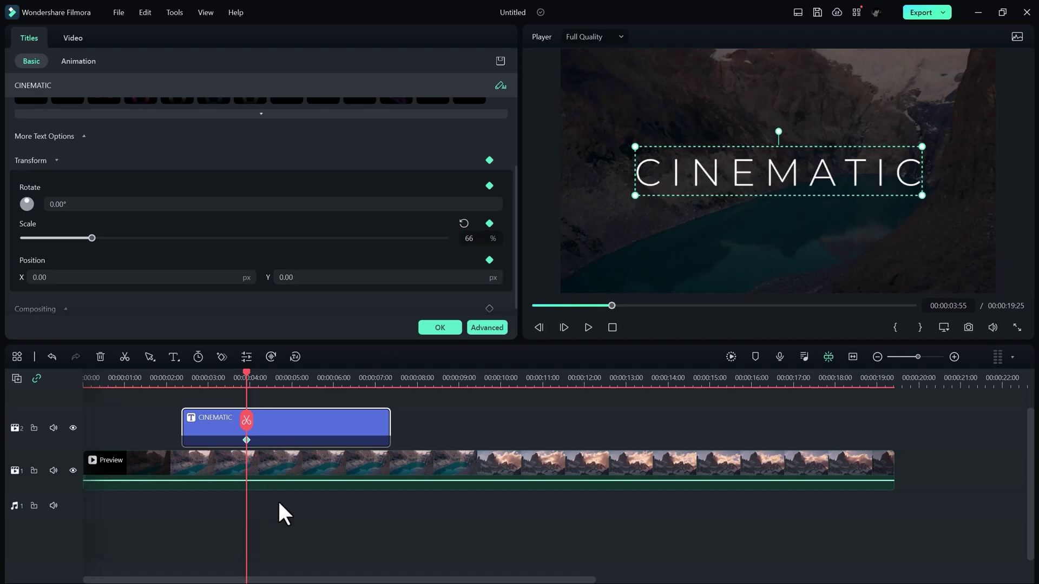
left_click(178, 434)
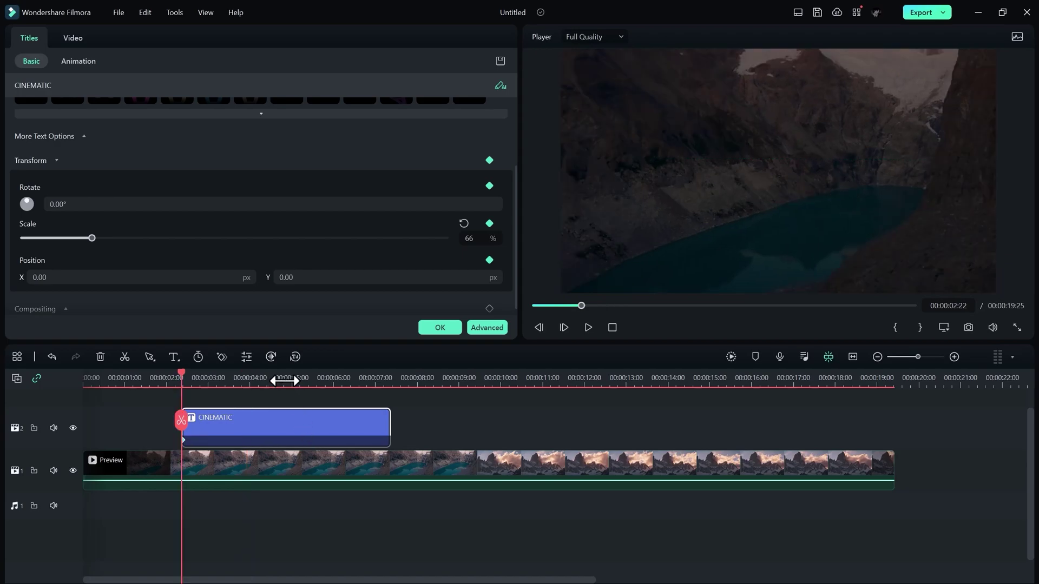
Step: Add a 51% scale keyframe near the title's end and preview the zoom-out
left_click_drag(181, 379, 368, 381)
left_click(470, 238)
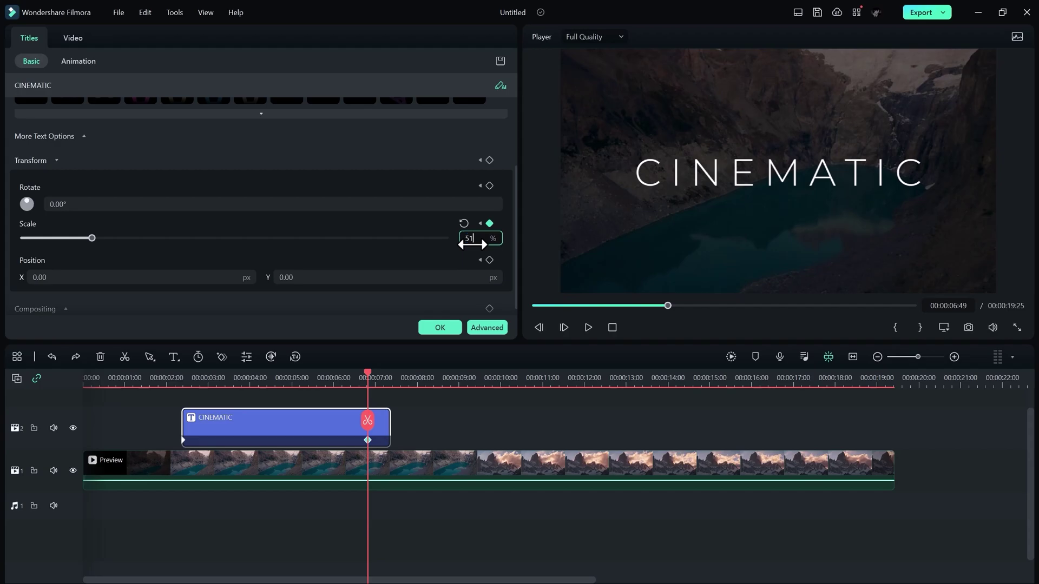
type("51")
key("Return")
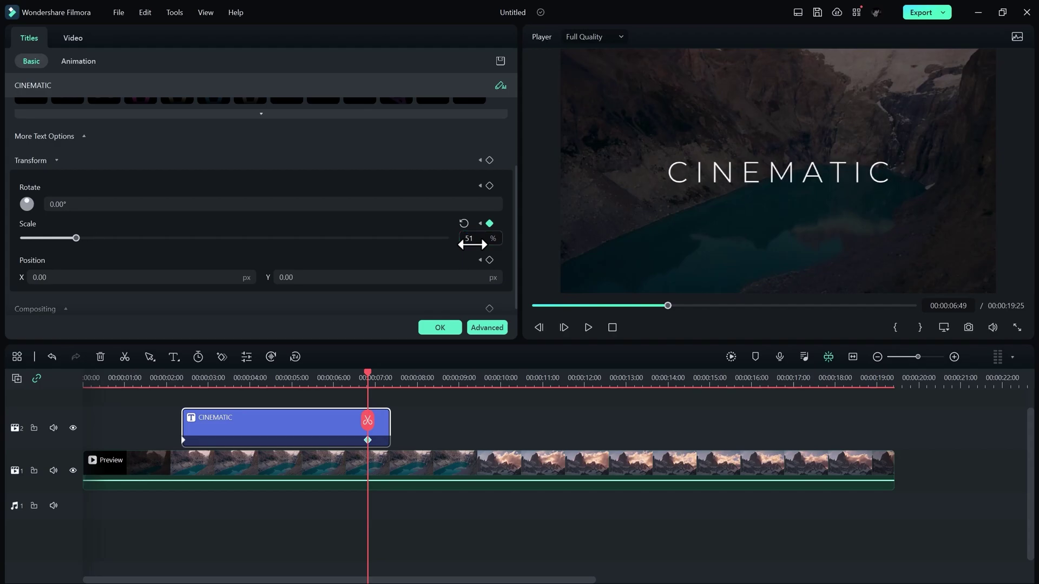
left_click(390, 443)
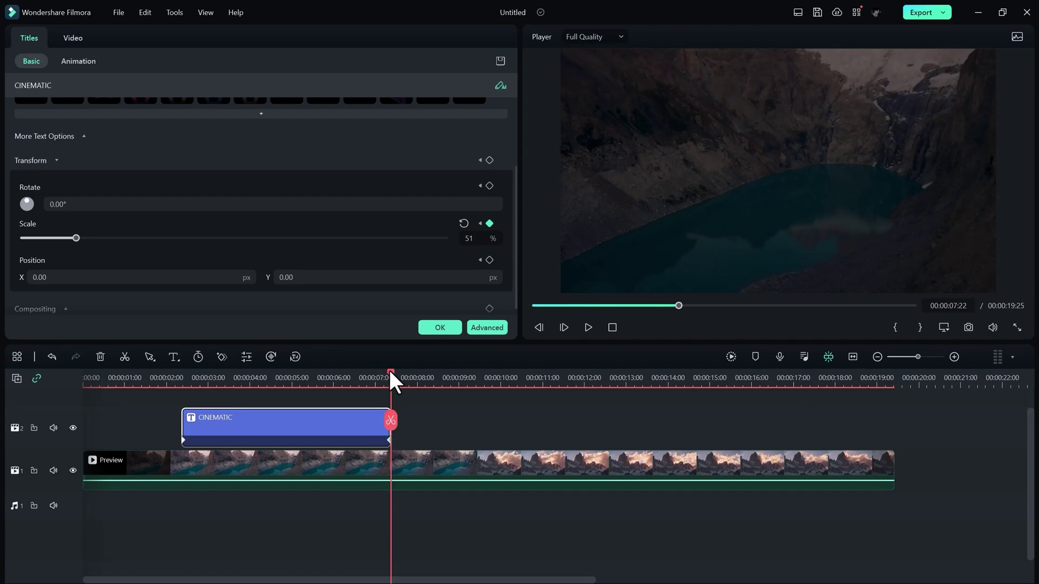
left_click_drag(390, 372, 173, 368)
key("space")
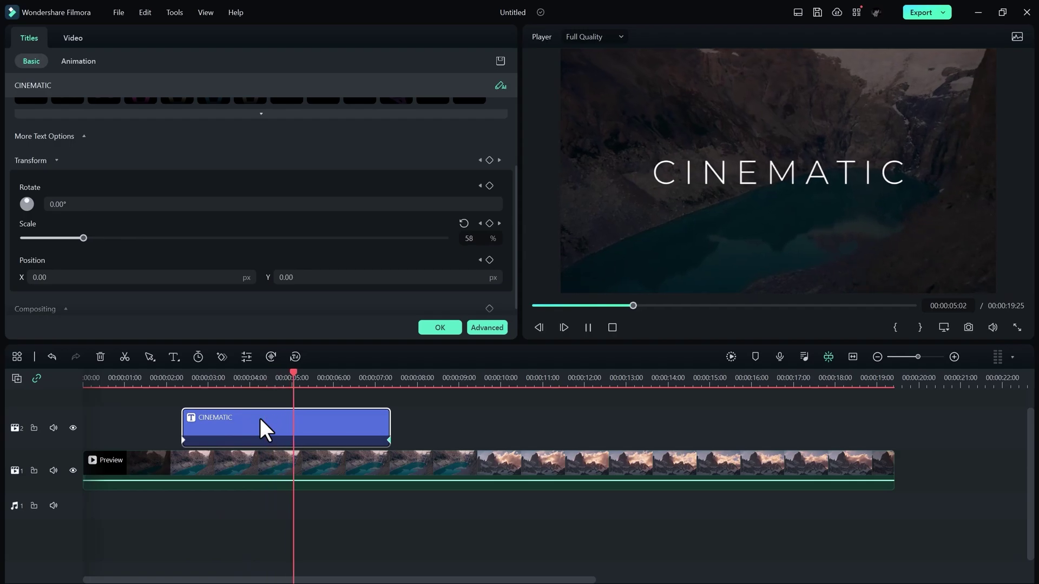
Step: Place a Default Title on track 3 and change its text to IN WONDERSHARE
left_click(439, 327)
left_click_drag(172, 157, 273, 439)
double_click(319, 441)
left_click(228, 135)
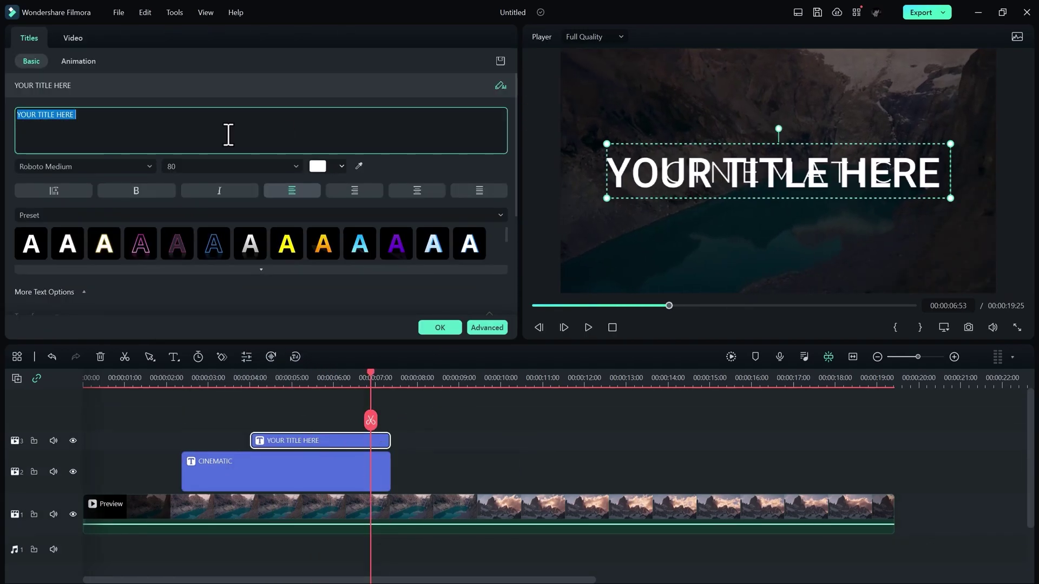
type("IN WONDERSHARE")
Step: Set the subtitle's font to Montserrat ExtraLight Italic at size 18
left_click(95, 168)
type("m")
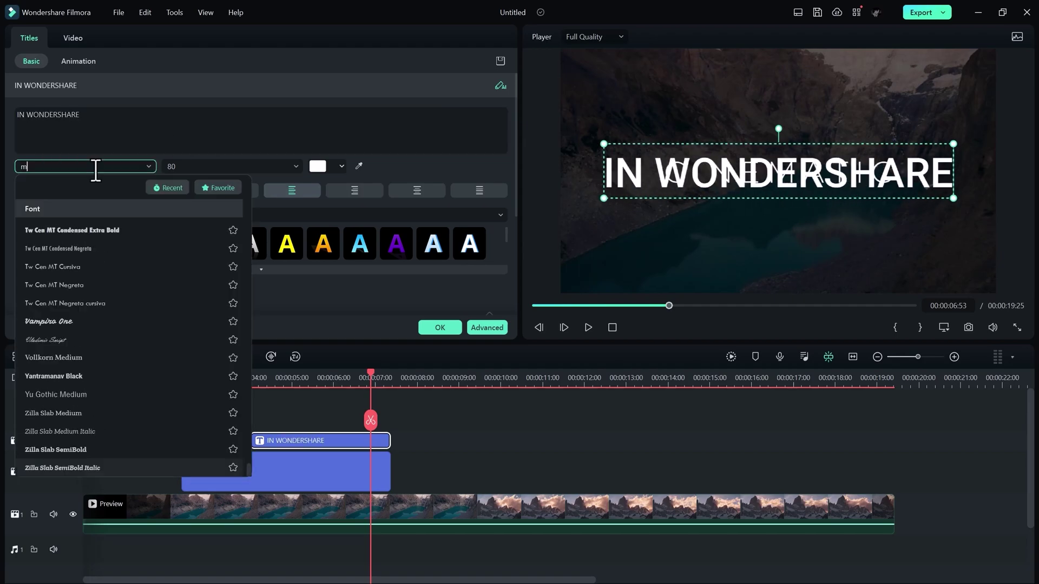
type("ont")
left_click(89, 266)
double_click(214, 167)
type("20")
scroll(518, 161, "down", 3)
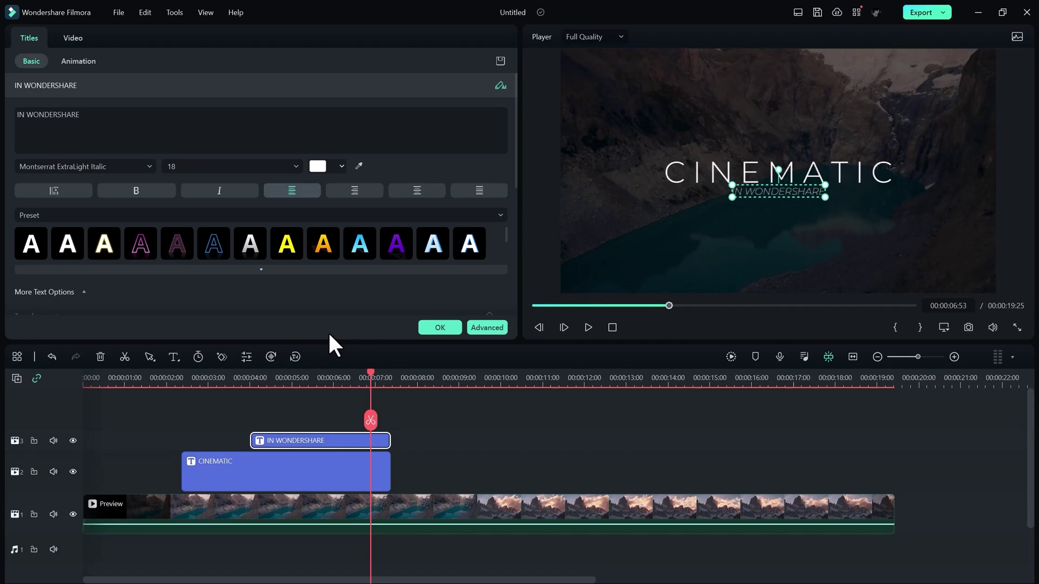
Step: Give IN WONDERSHARE letter spacing 5 and the Fade1 animation, preview it, and apply
left_click(487, 328)
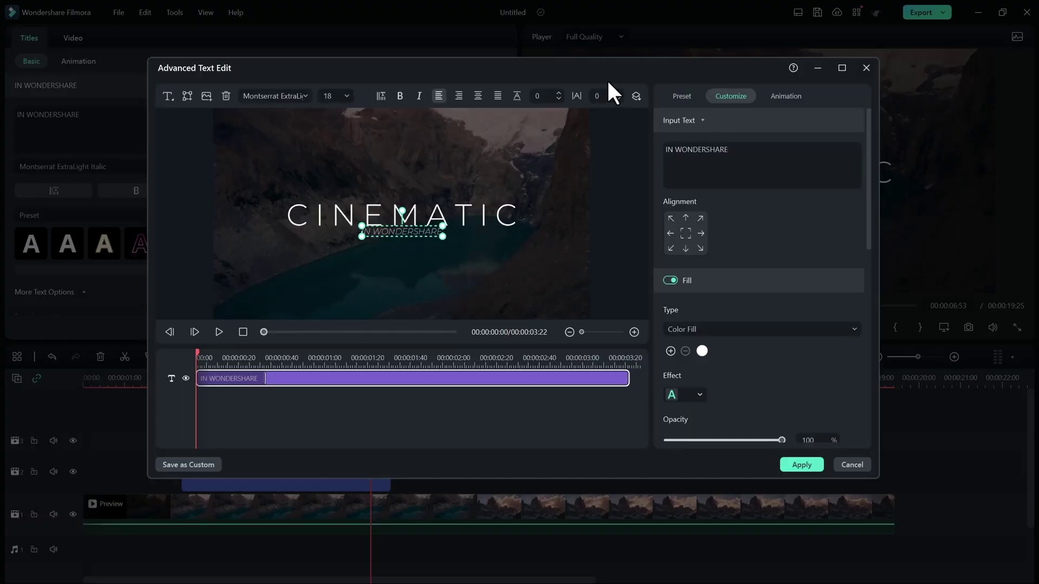
left_click(758, 95)
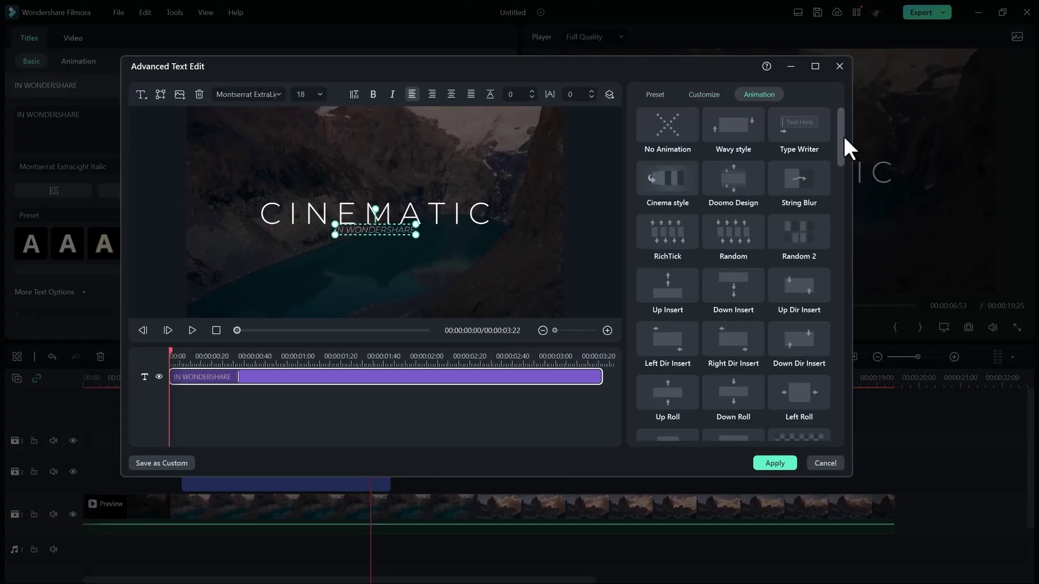
left_click_drag(843, 134, 838, 206)
left_click(809, 263)
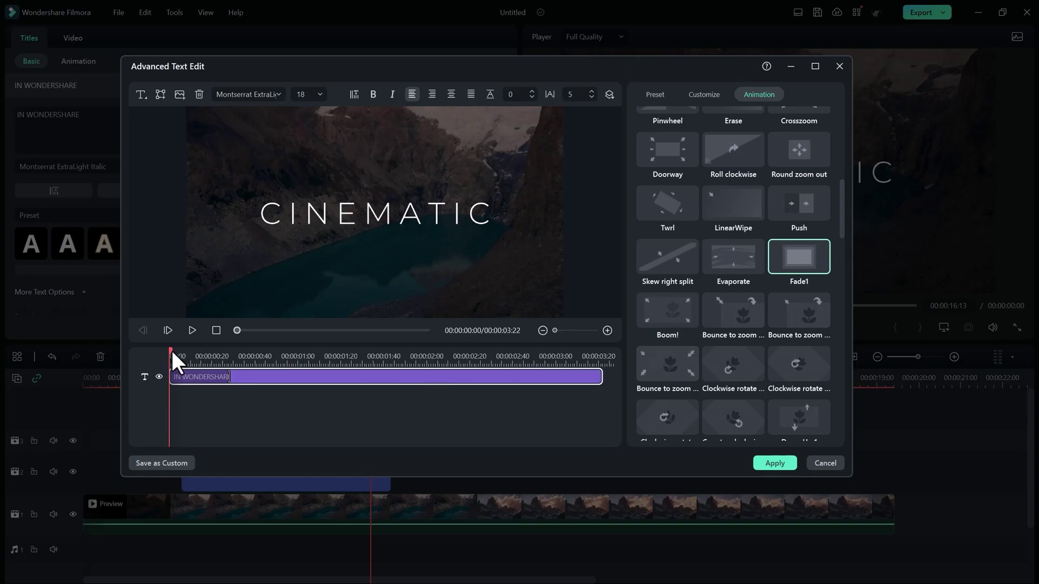
left_click_drag(171, 351, 233, 355)
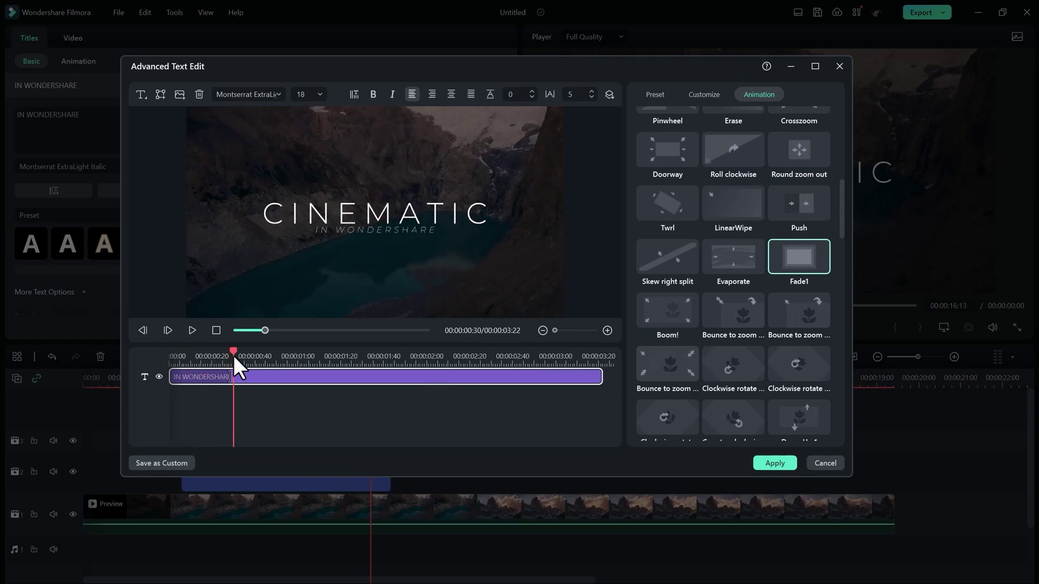
left_click(774, 464)
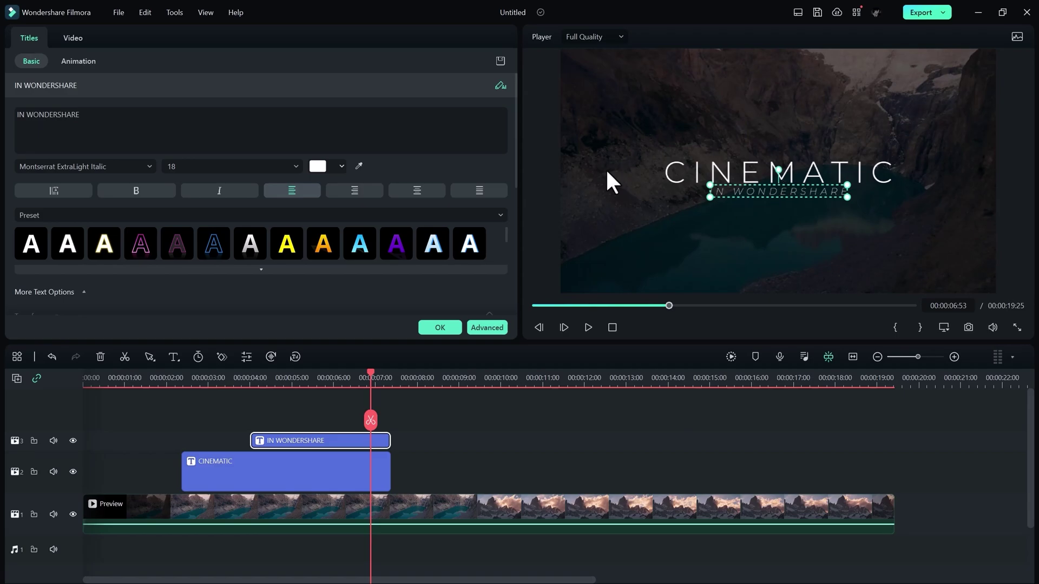
Step: Extend the IN WONDERSHARE clip to start around 3 seconds and play both titles
left_click_drag(515, 137, 522, 206)
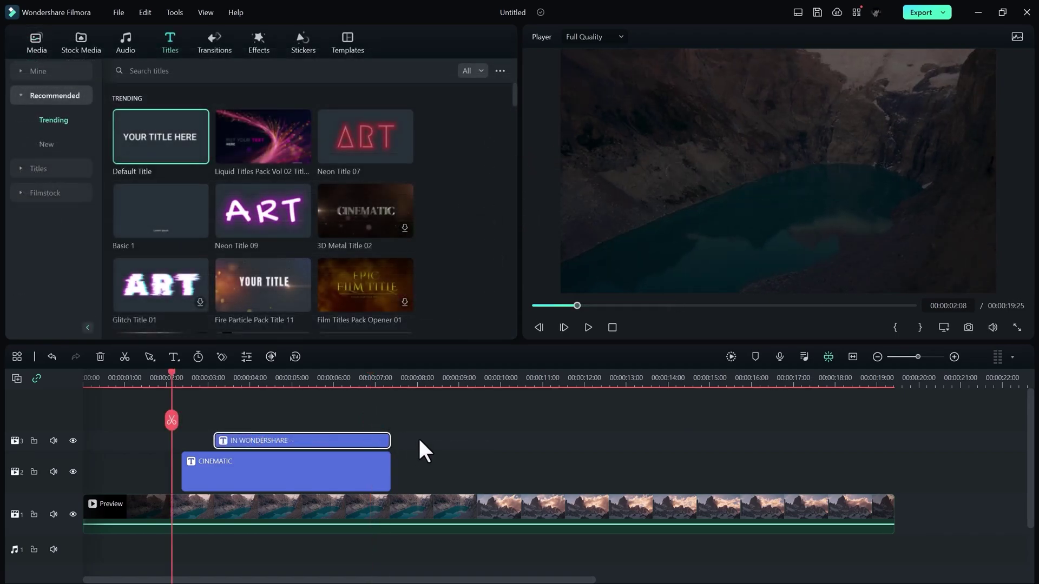
key("space")
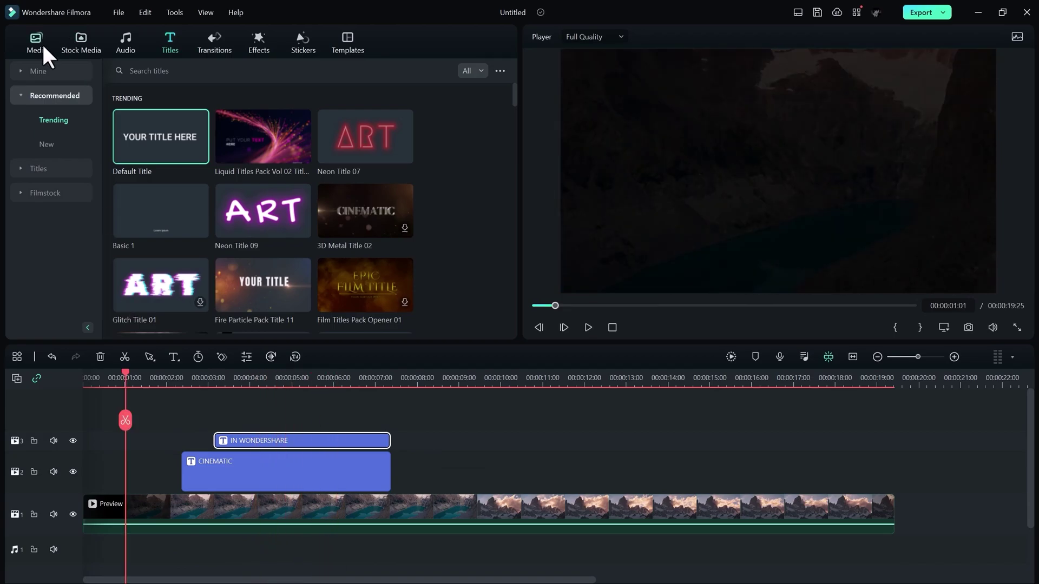
Step: Add a Filmstock Black solid on a new top track, stretched to about 7 seconds
left_click(74, 41)
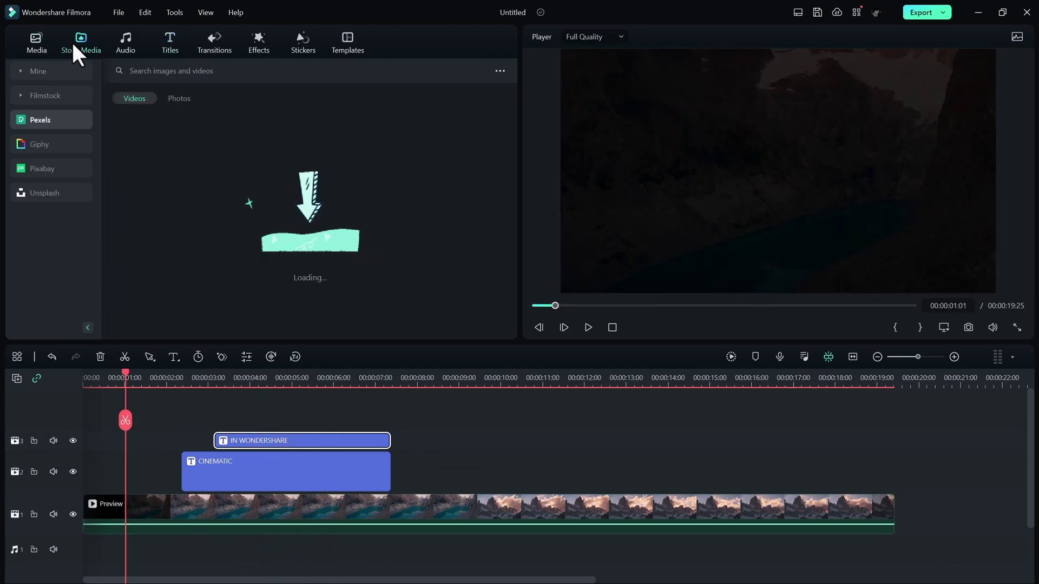
left_click(24, 96)
left_click_drag(153, 158, 113, 439)
left_click_drag(290, 436, 390, 448)
Step: Mask the black clip with inverted Parallel Lines rotated 90° and preview the letterbox bars
double_click(345, 443)
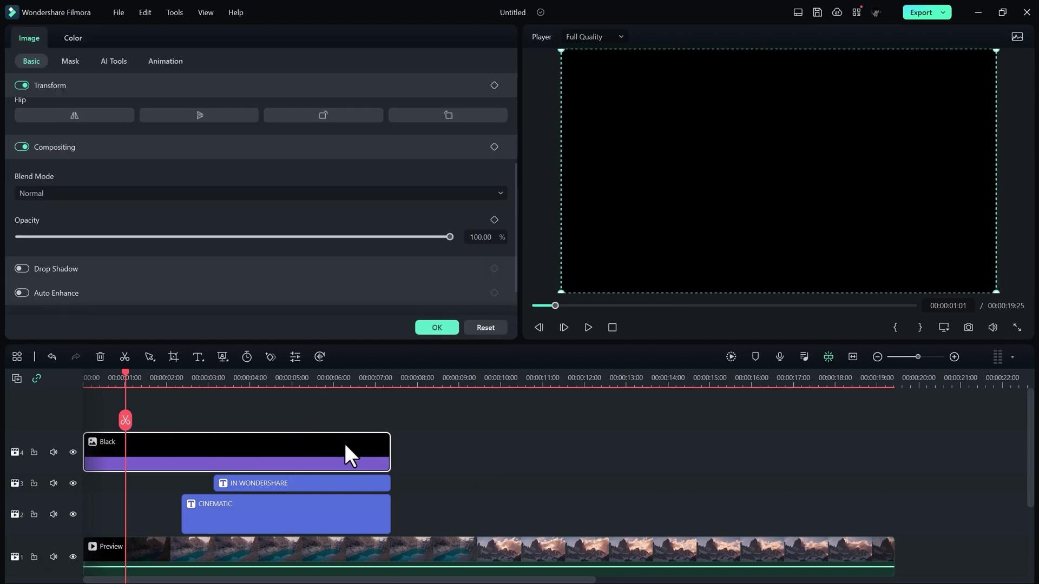
left_click(70, 61)
left_click(213, 93)
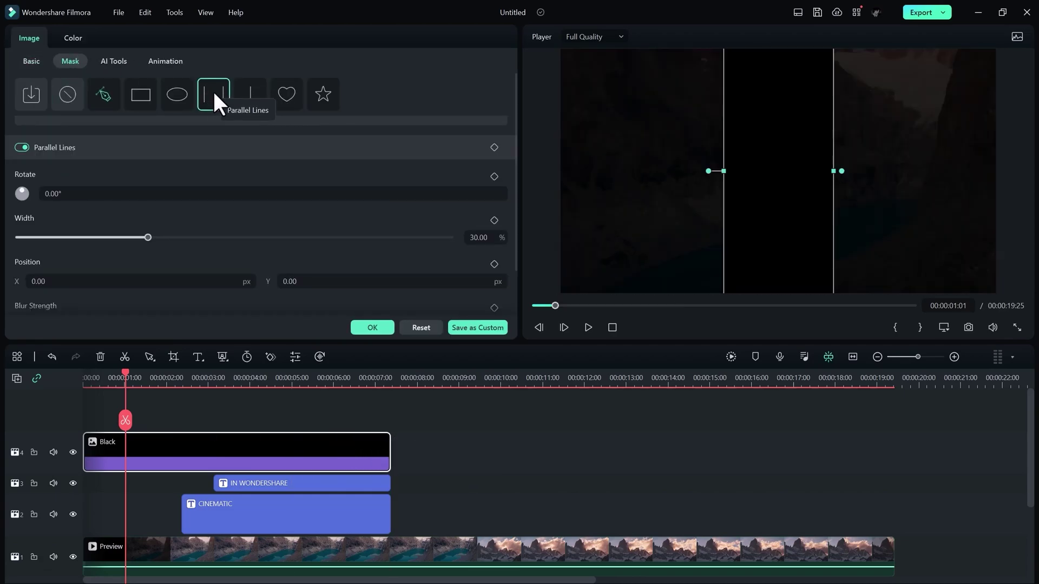
left_click(51, 194)
type("90")
key("Return")
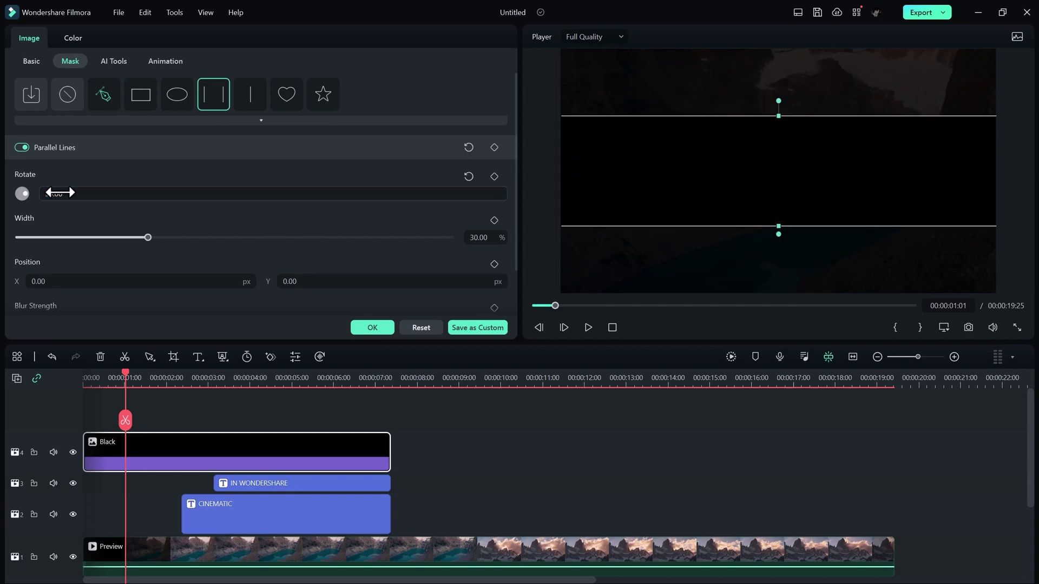
scroll(513, 236, "down", 2)
left_click(500, 298)
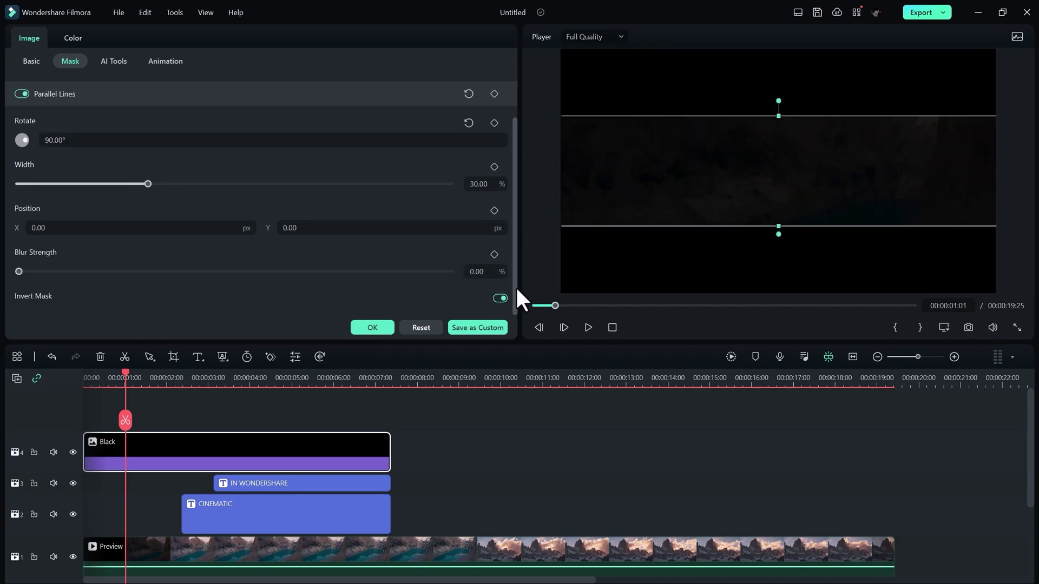
scroll(514, 276, "up", 1)
left_click(477, 212)
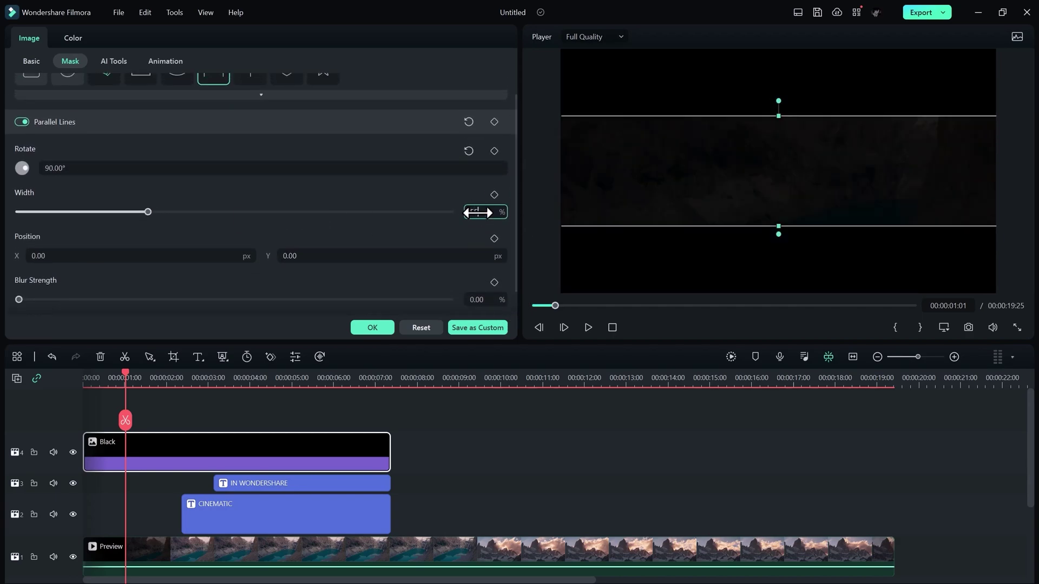
left_click(290, 417)
key("space")
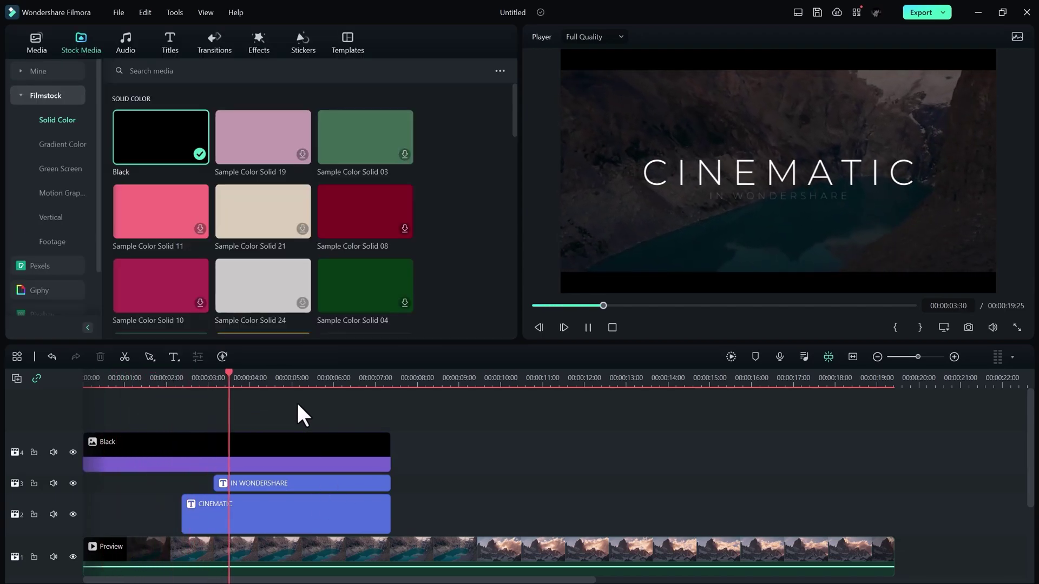
Step: Pause playback and bring up the Effects library
key("space")
left_click(259, 44)
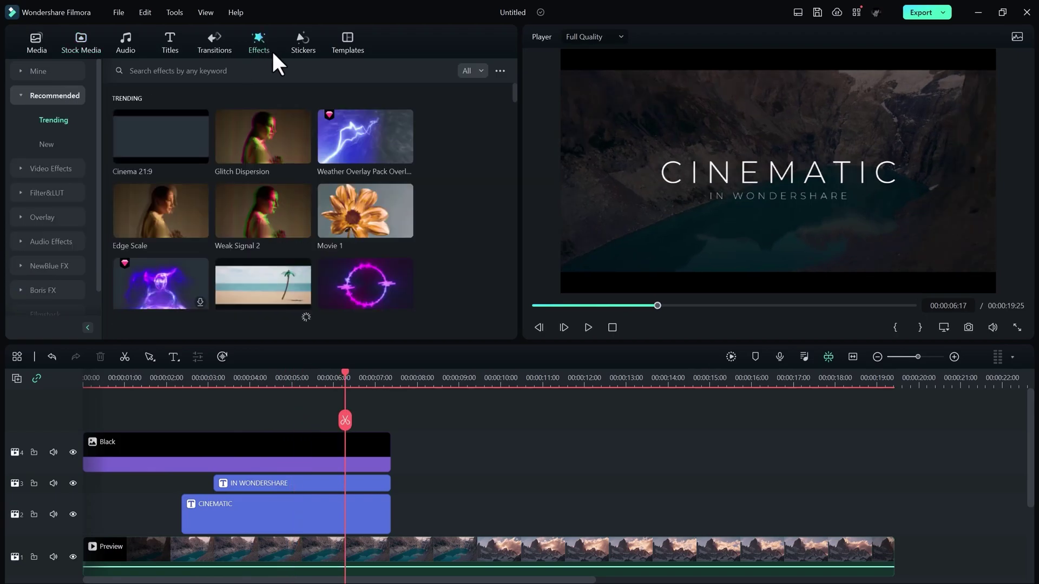